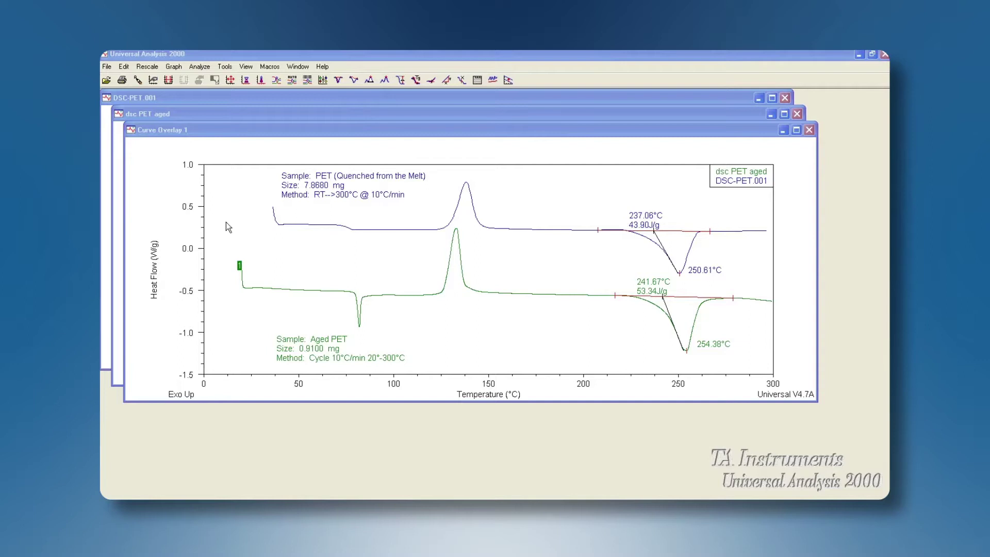
Create a new Untitled custom report from the View > Custom Report menu
{"action": "left_click", "coordinate": [246, 67]}
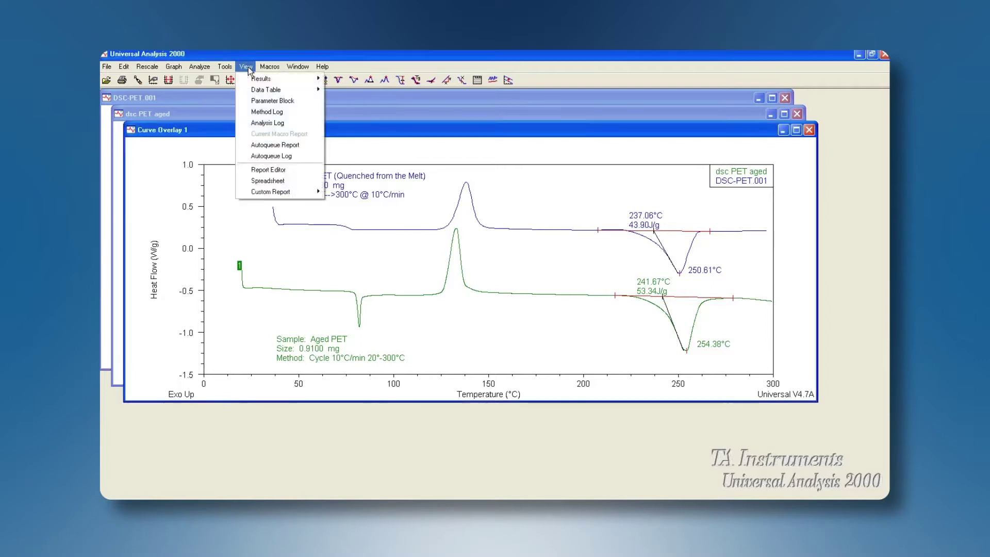
{"action": "mouse_move", "coordinate": [279, 195]}
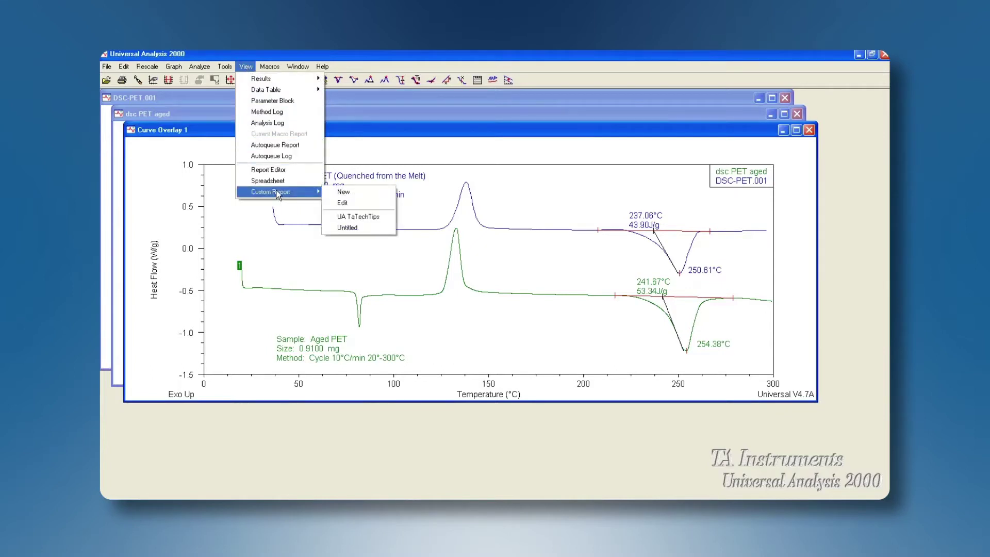
{"action": "left_click", "coordinate": [342, 191]}
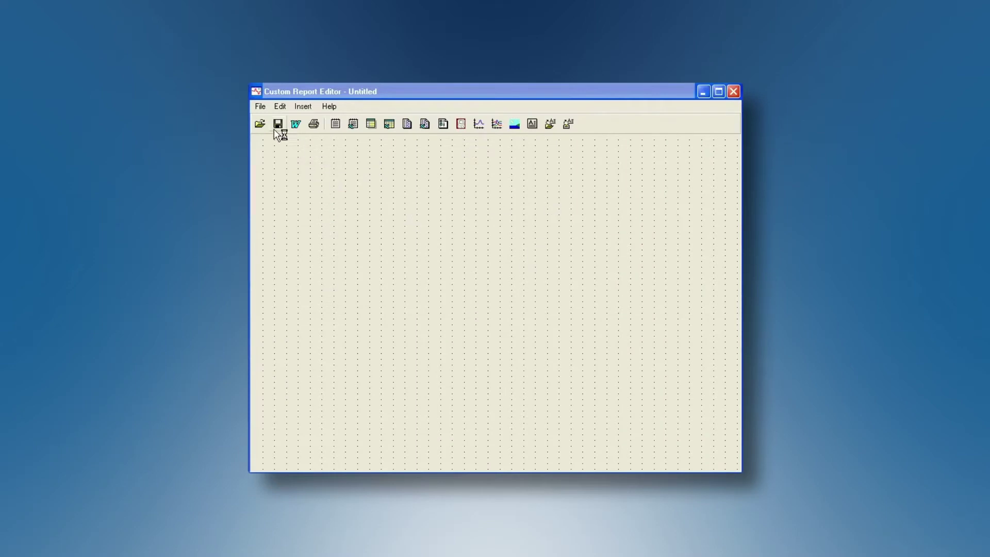
{"action": "left_click", "coordinate": [261, 108]}
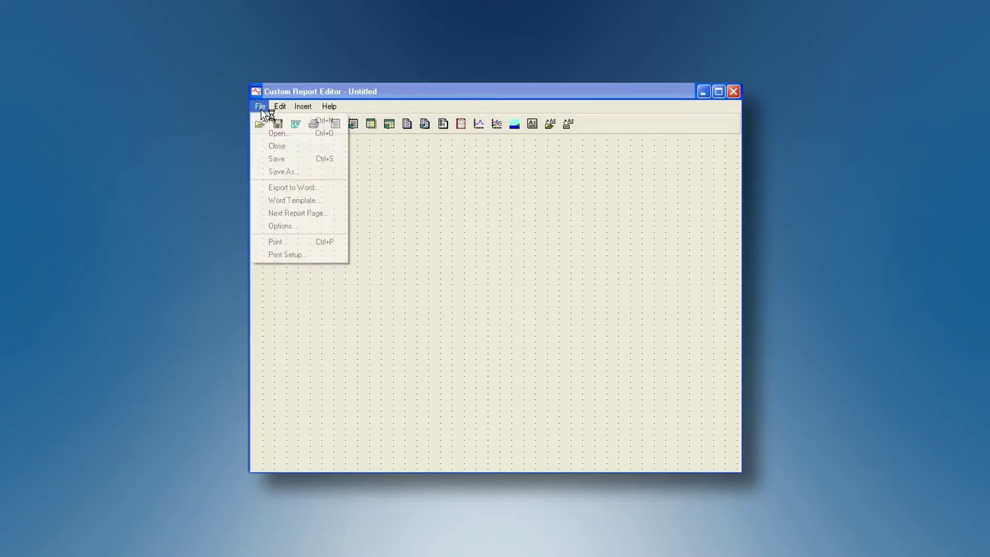
{"action": "left_click", "coordinate": [314, 224]}
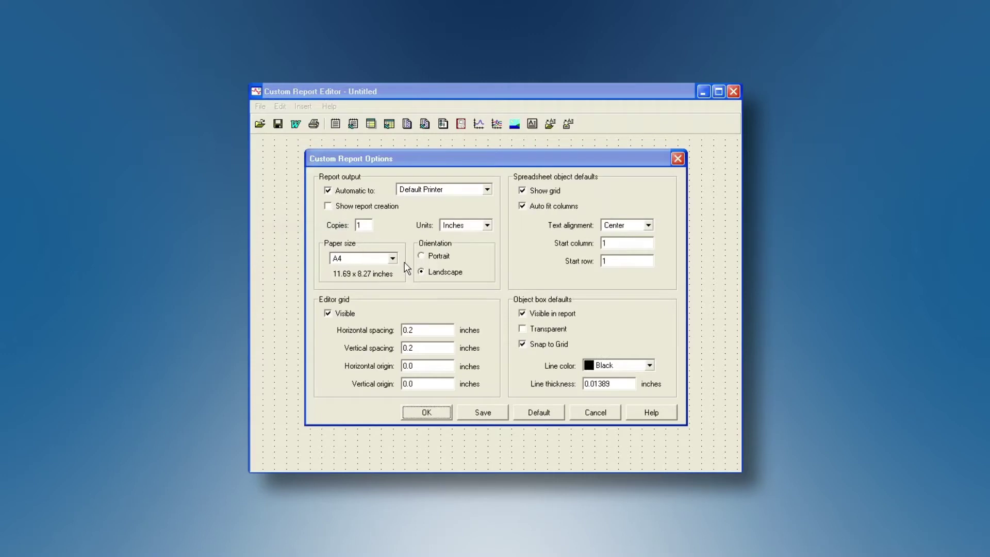
{"action": "left_click", "coordinate": [395, 257]}
{"action": "left_click", "coordinate": [395, 256]}
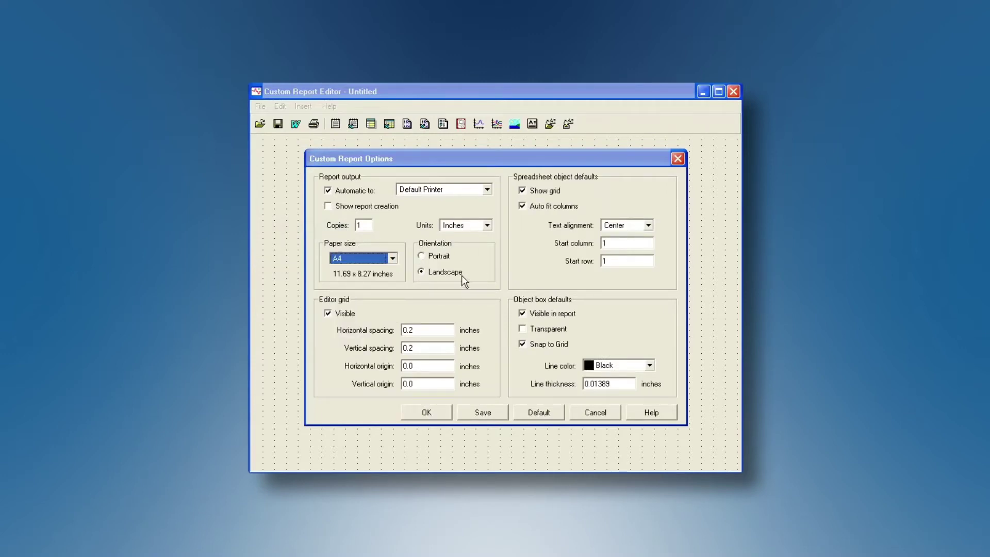
{"action": "left_click", "coordinate": [432, 256]}
{"action": "left_click", "coordinate": [437, 271]}
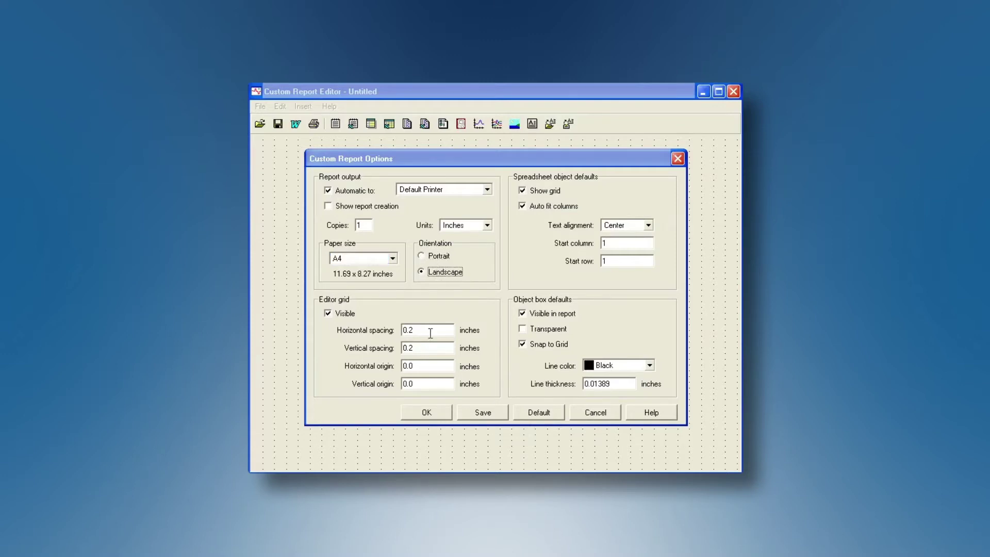
{"action": "left_click", "coordinate": [426, 416]}
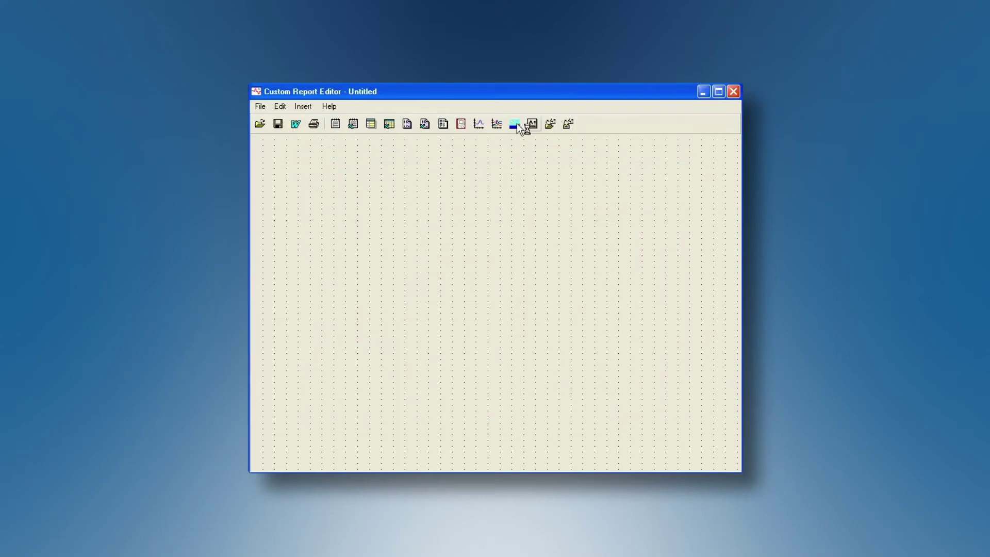
Insert 4color logo.JPG and resize it into a small box in the top-left corner
{"action": "left_click", "coordinate": [411, 124]}
{"action": "left_click", "coordinate": [515, 124]}
{"action": "left_click", "coordinate": [412, 239]}
{"action": "left_click", "coordinate": [644, 319]}
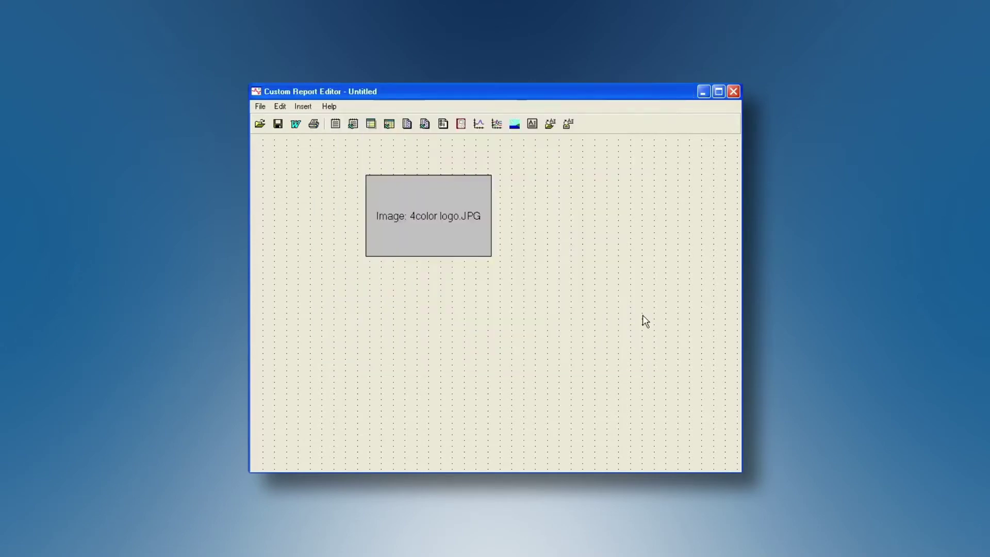
{"action": "left_click_drag", "start_coordinate": [446, 203], "coordinate": [349, 163]}
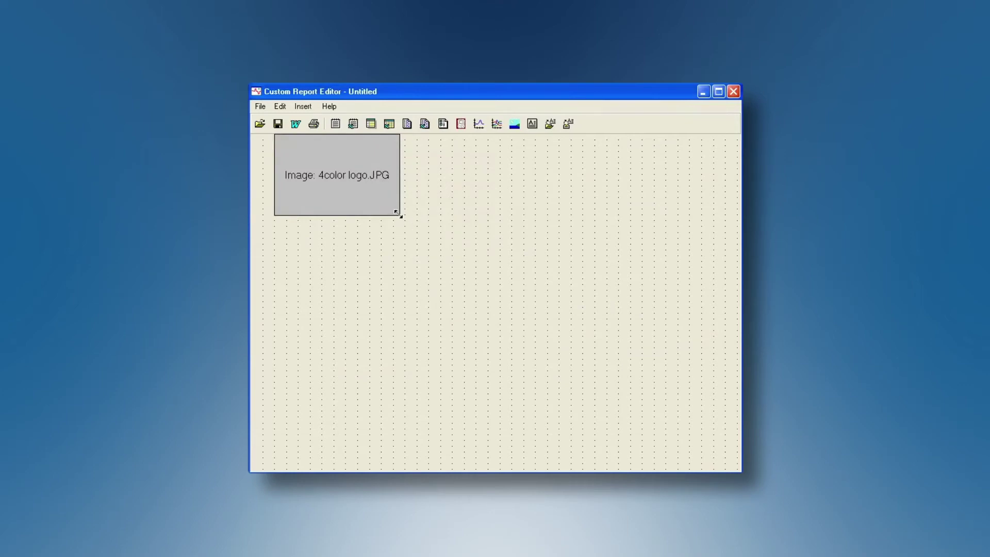
{"action": "left_click_drag", "start_coordinate": [397, 213], "coordinate": [364, 171]}
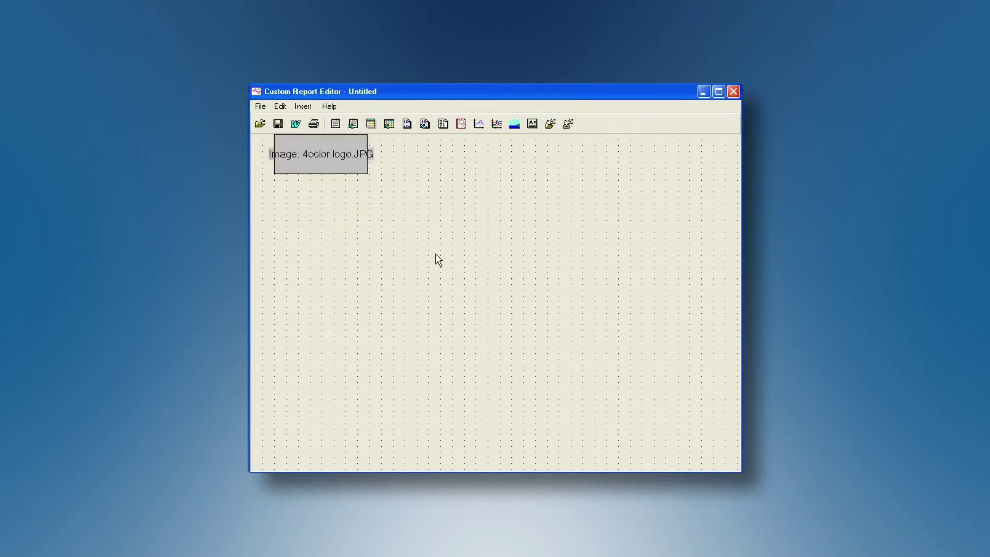
{"action": "left_click", "coordinate": [533, 125]}
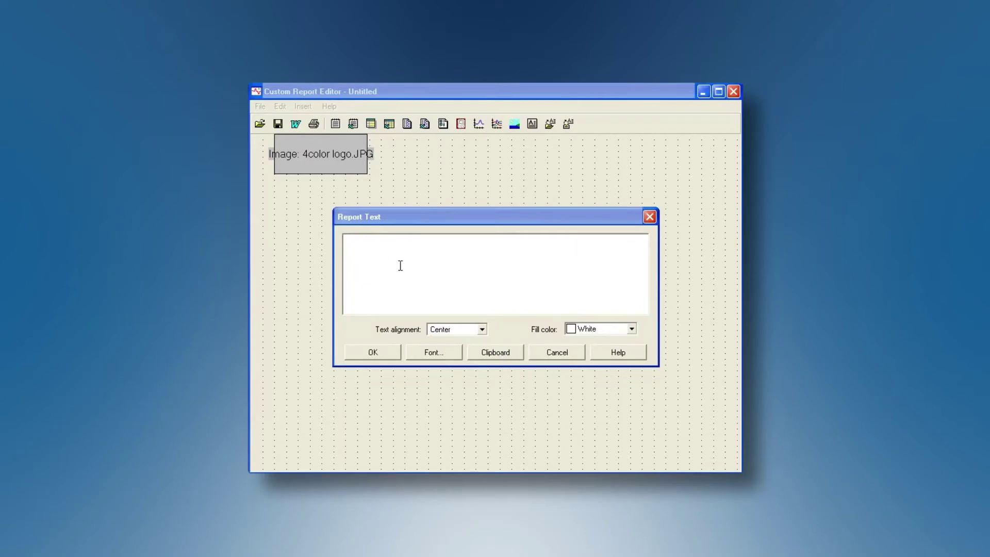
Add an 'Applications Laboratory' text box beside the logo, shrunk to the logo's height
{"action": "type", "text": "Applications Laboratory"}
{"action": "left_click", "coordinate": [382, 350]}
{"action": "left_click_drag", "start_coordinate": [431, 199], "coordinate": [454, 155]}
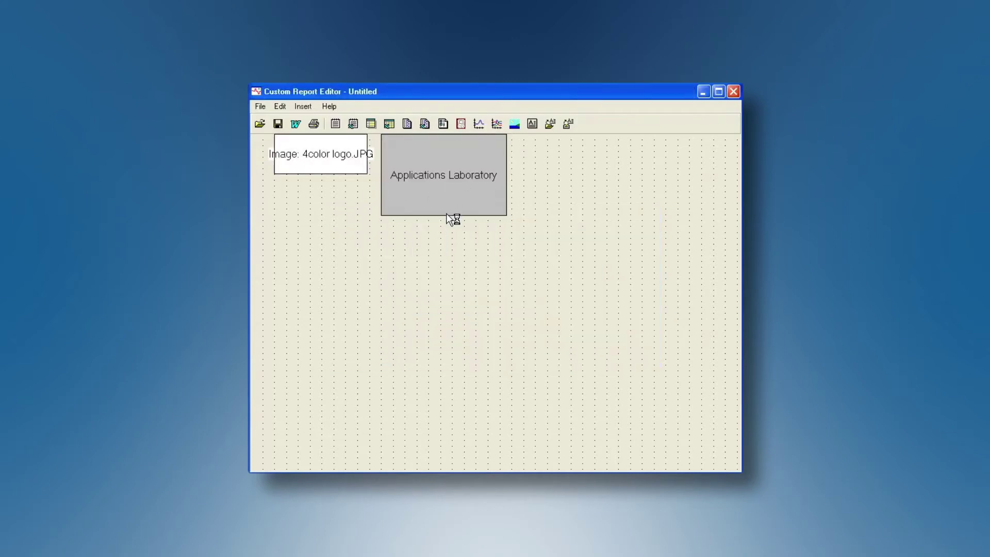
{"action": "left_click_drag", "start_coordinate": [445, 215], "coordinate": [429, 173]}
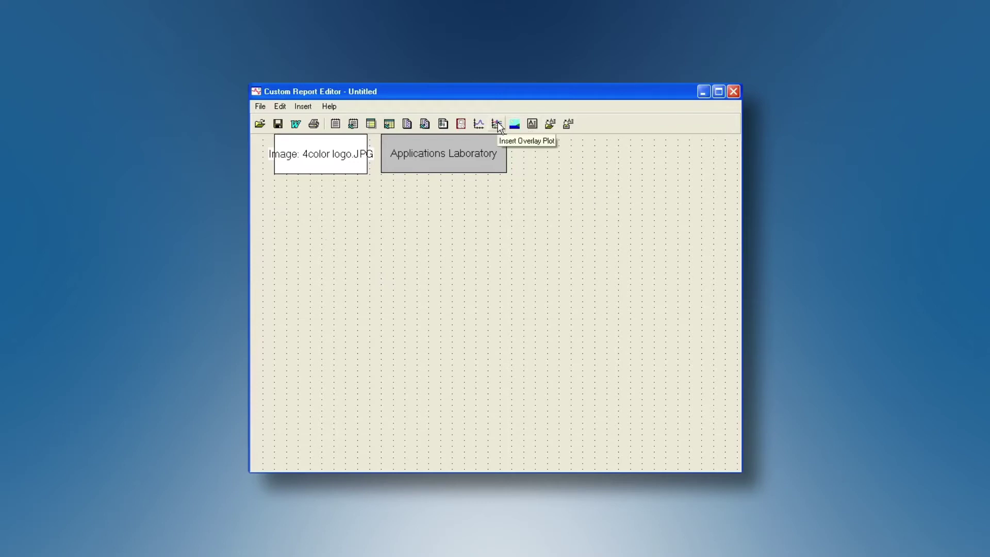
Add Normal Plot 1 under the logo, widened to the right and made taller
{"action": "left_click", "coordinate": [478, 123]}
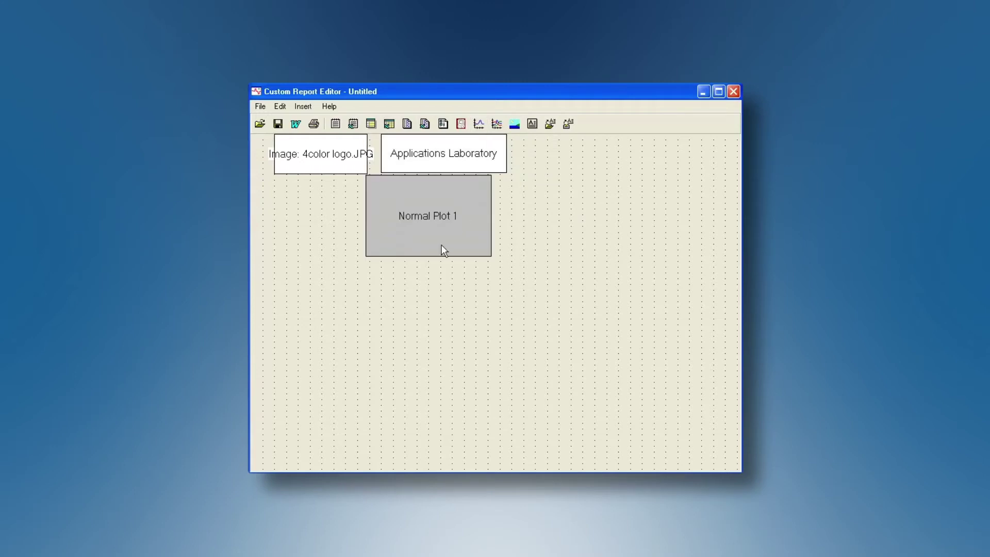
{"action": "left_click_drag", "start_coordinate": [436, 222], "coordinate": [340, 223]}
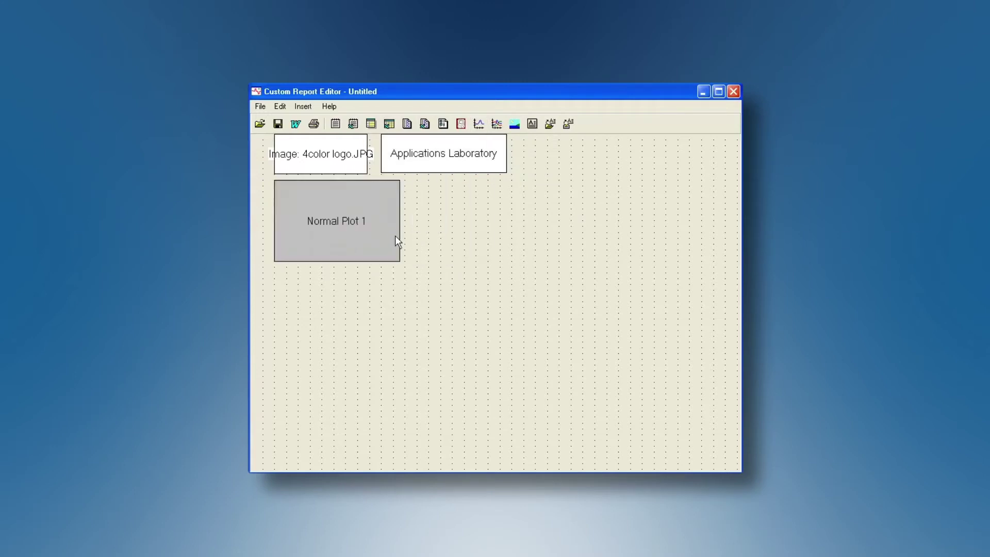
{"action": "left_click_drag", "start_coordinate": [400, 228], "coordinate": [608, 230]}
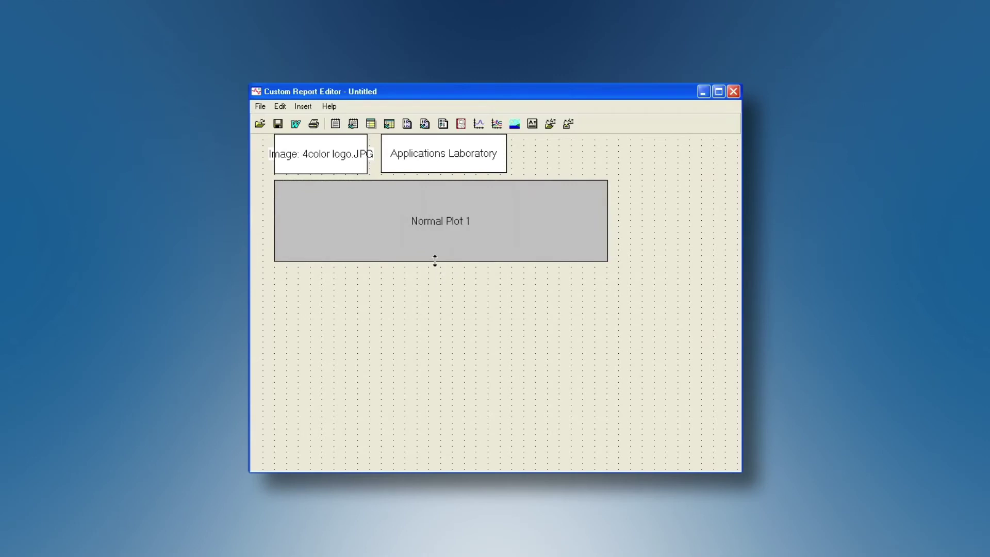
{"action": "left_click_drag", "start_coordinate": [434, 261], "coordinate": [442, 361]}
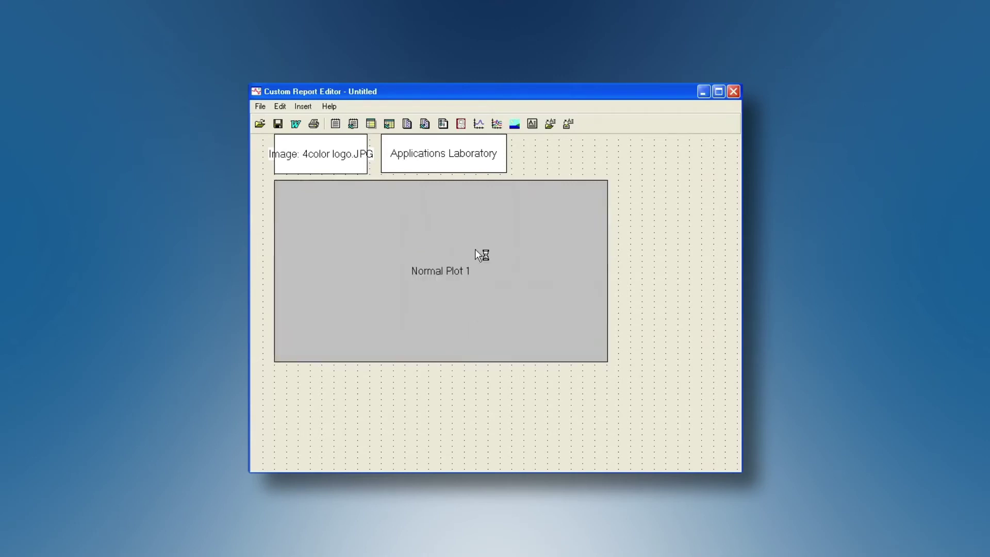
Add an Overlay Plot below Normal Plot 1, matching its width and extending toward the page bottom
{"action": "left_click", "coordinate": [497, 128]}
{"action": "left_click_drag", "start_coordinate": [421, 209], "coordinate": [331, 399]}
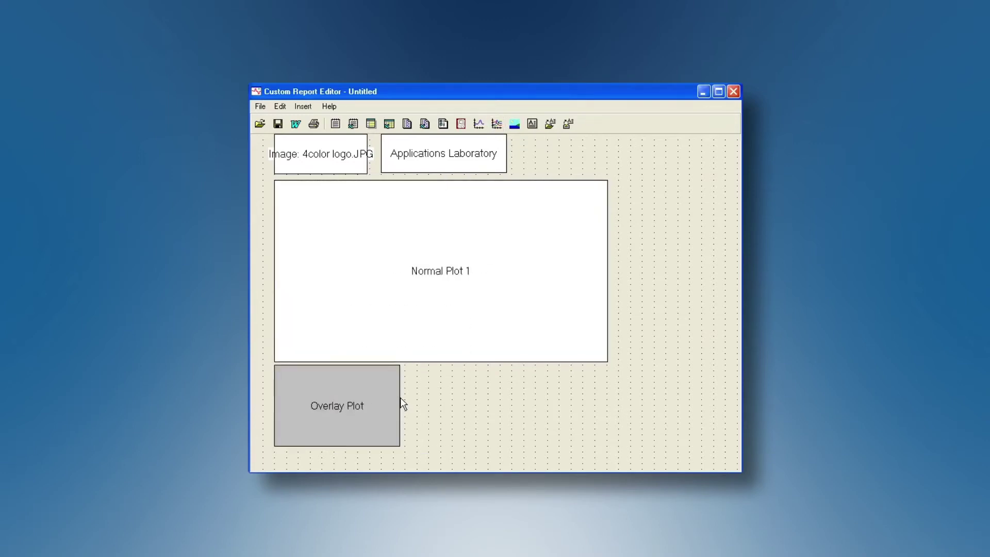
{"action": "left_click_drag", "start_coordinate": [400, 399], "coordinate": [607, 391]}
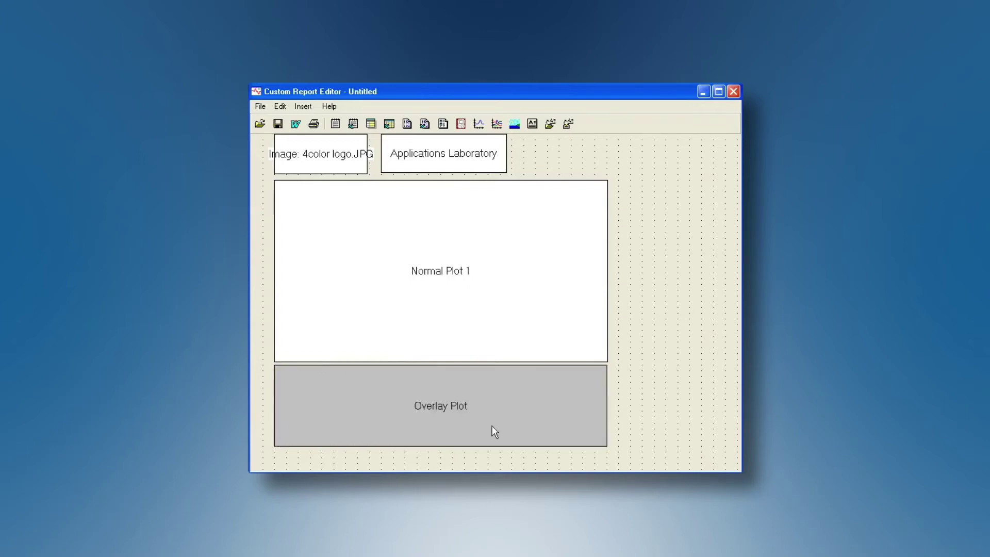
{"action": "left_click_drag", "start_coordinate": [445, 445], "coordinate": [442, 467]}
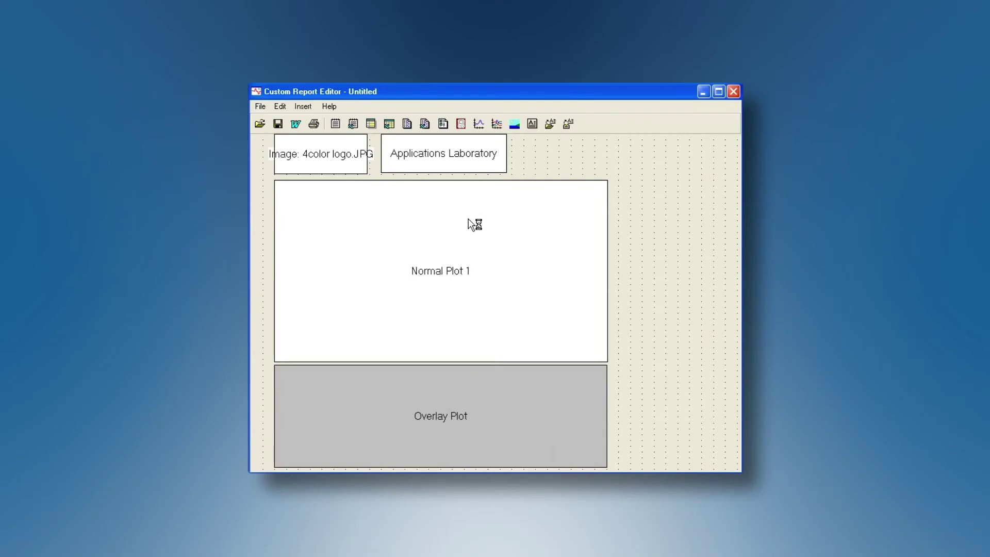
Add a shortened Method Log 1 block to the right of Normal Plot 1
{"action": "left_click", "coordinate": [441, 124]}
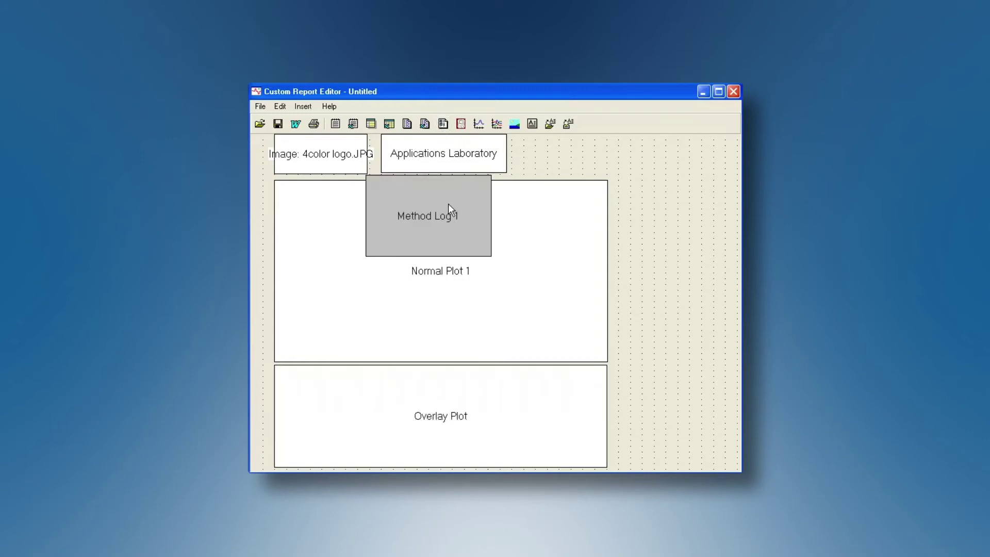
{"action": "left_click_drag", "start_coordinate": [447, 203], "coordinate": [689, 207]}
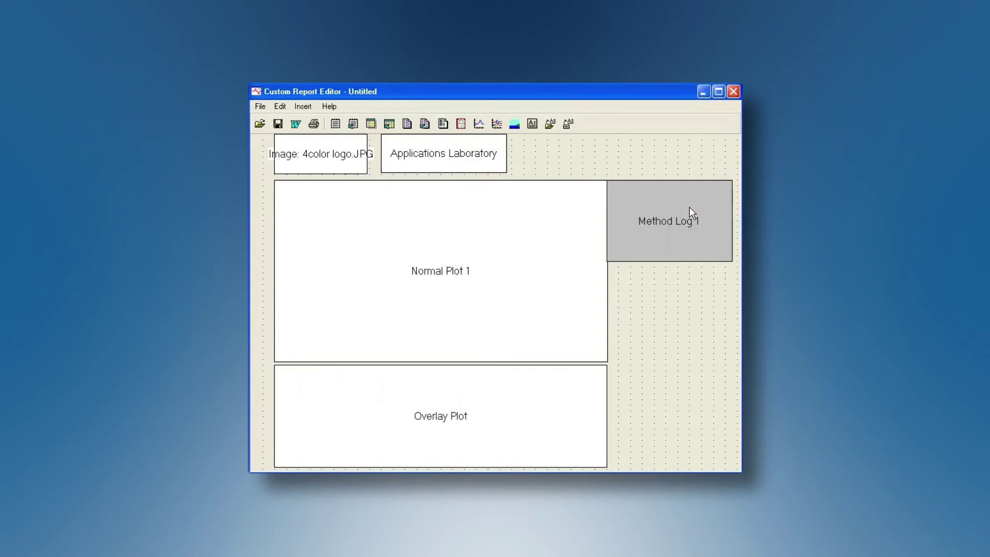
{"action": "left_click_drag", "start_coordinate": [667, 261], "coordinate": [662, 222]}
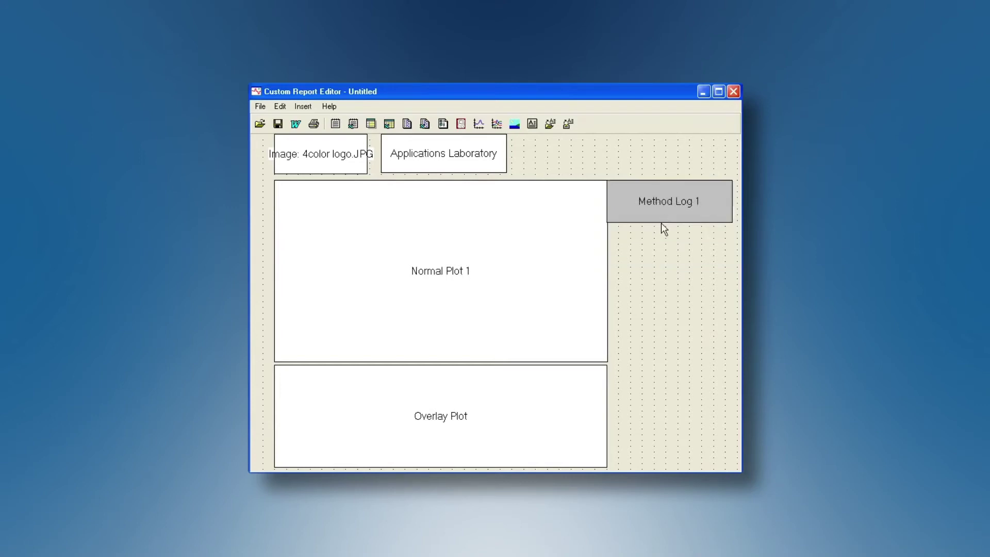
Add a parameter report with File Name, File Path, Operator, Sample and Sample Size below Method Log 1
{"action": "left_click", "coordinate": [407, 124]}
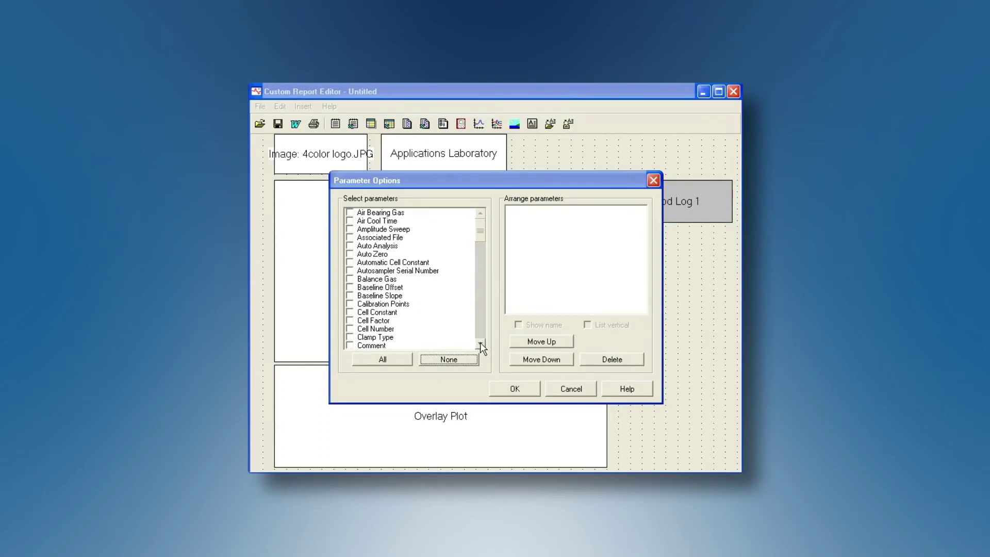
{"action": "left_click_drag", "start_coordinate": [480, 342], "coordinate": [480, 342]}
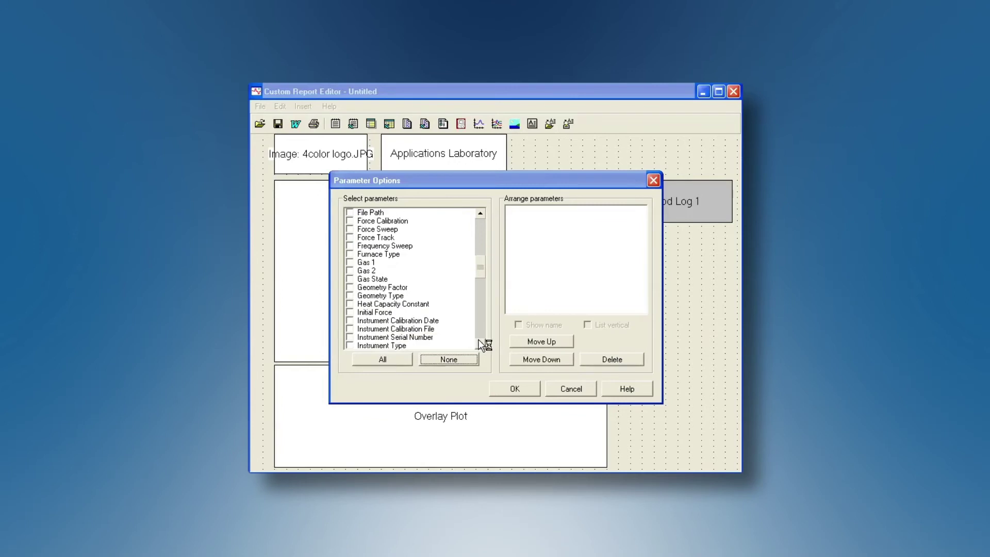
{"action": "left_click", "coordinate": [480, 214]}
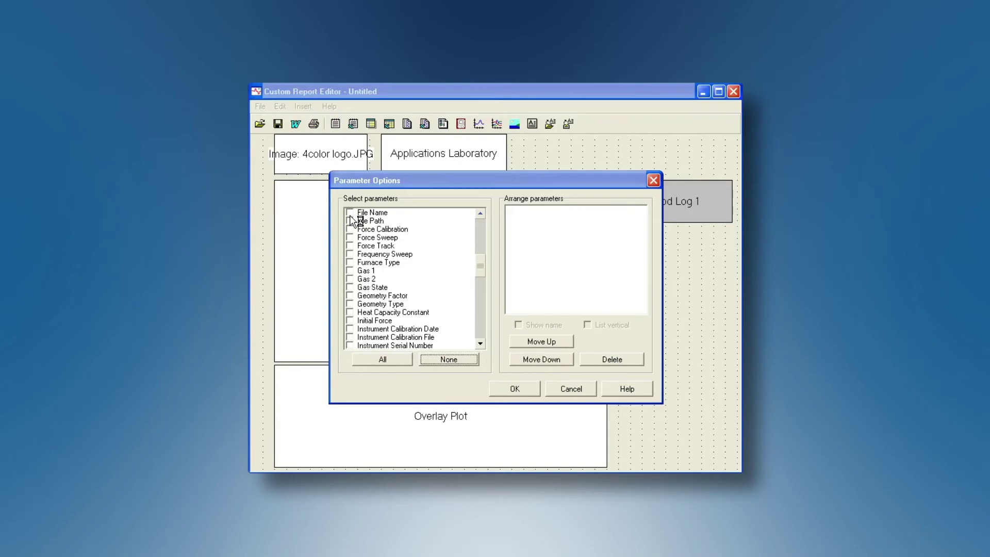
{"action": "left_click", "coordinate": [349, 212]}
{"action": "left_click", "coordinate": [350, 221]}
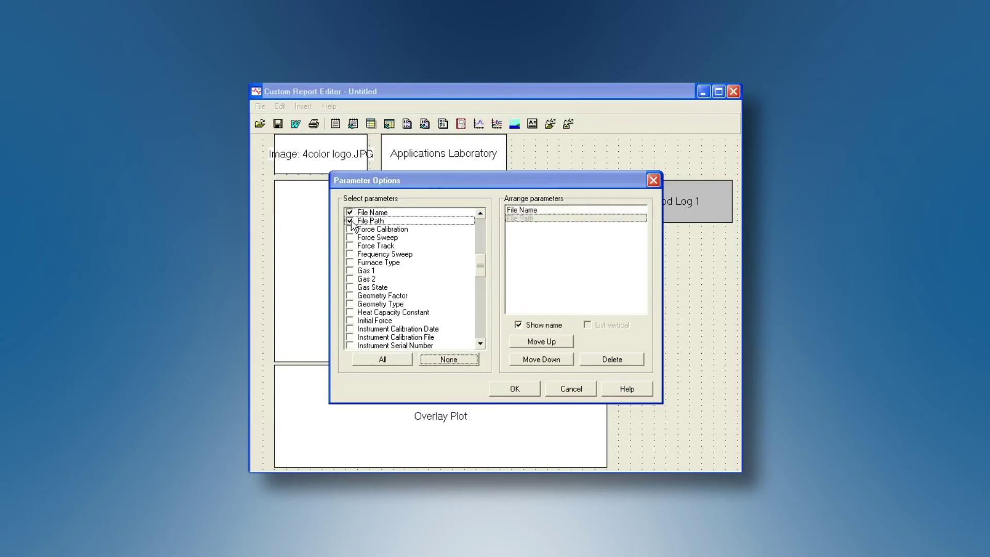
{"action": "left_click", "coordinate": [480, 343]}
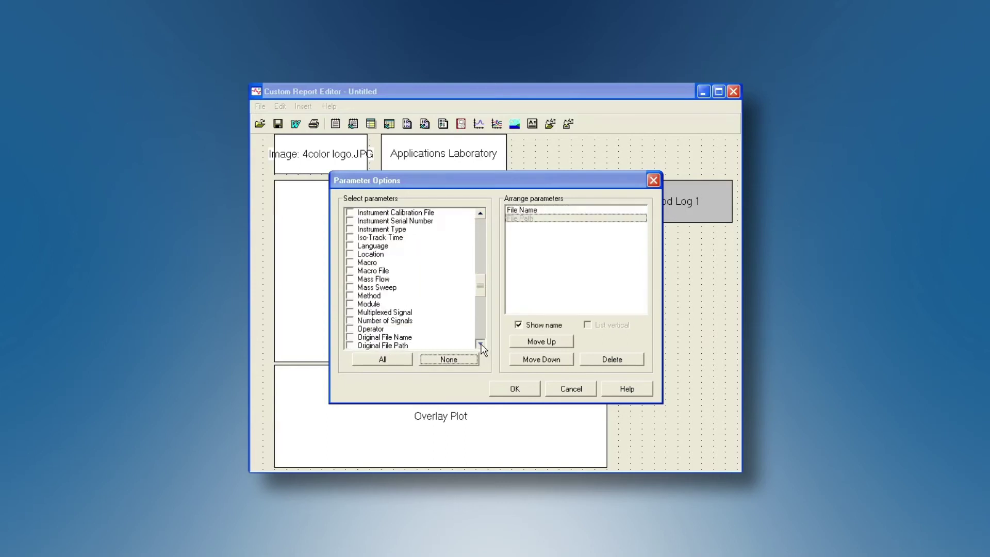
{"action": "left_click", "coordinate": [350, 271]}
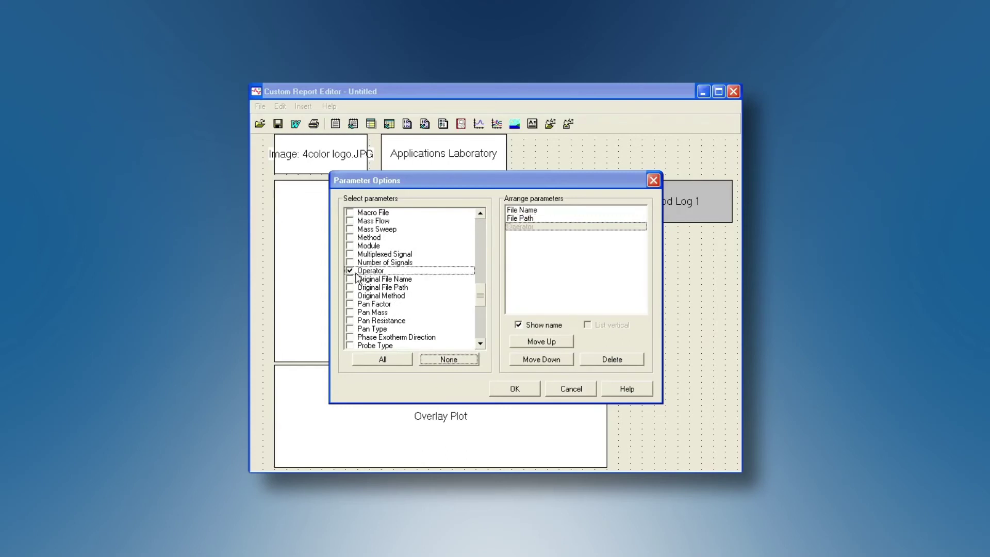
{"action": "left_click", "coordinate": [480, 344]}
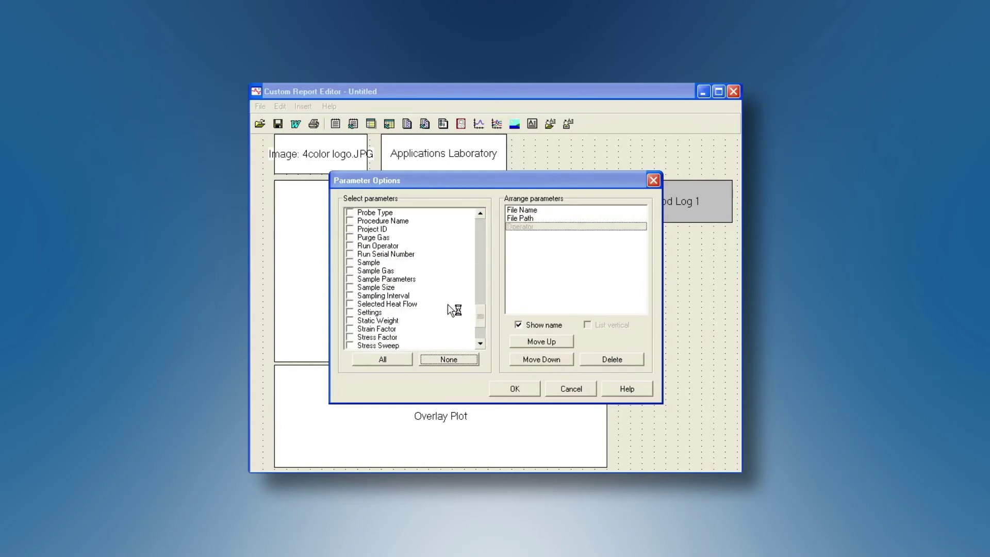
{"action": "left_click", "coordinate": [351, 262]}
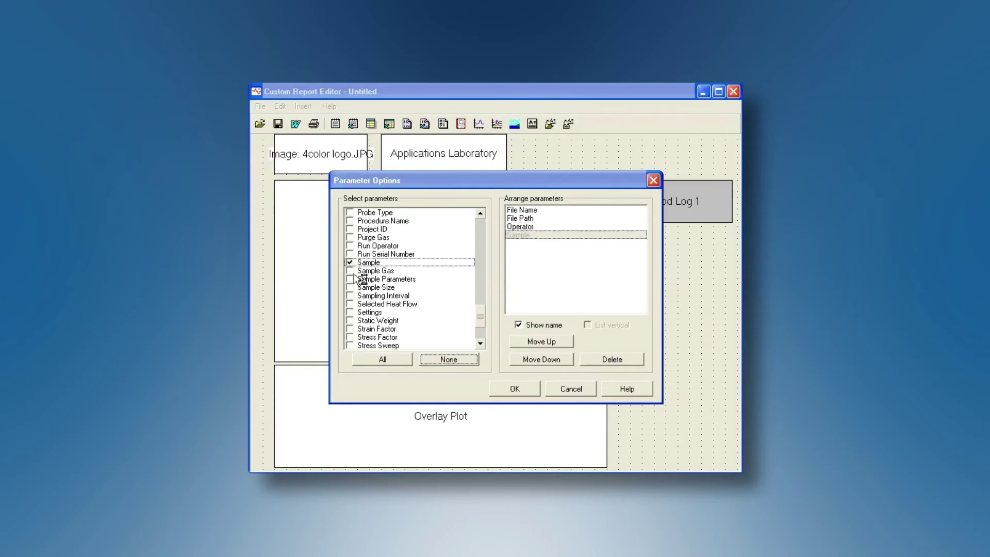
{"action": "left_click", "coordinate": [351, 287]}
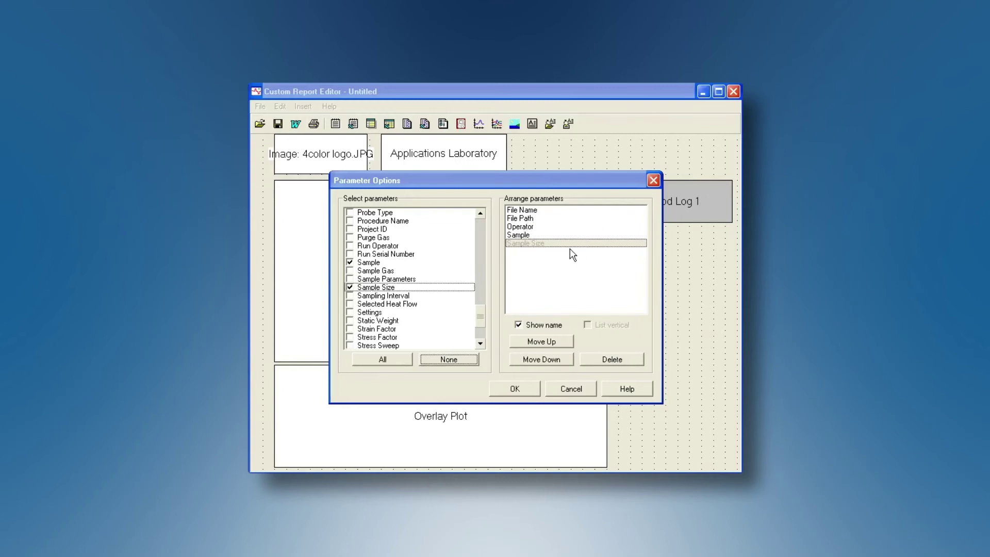
{"action": "left_click", "coordinate": [527, 386]}
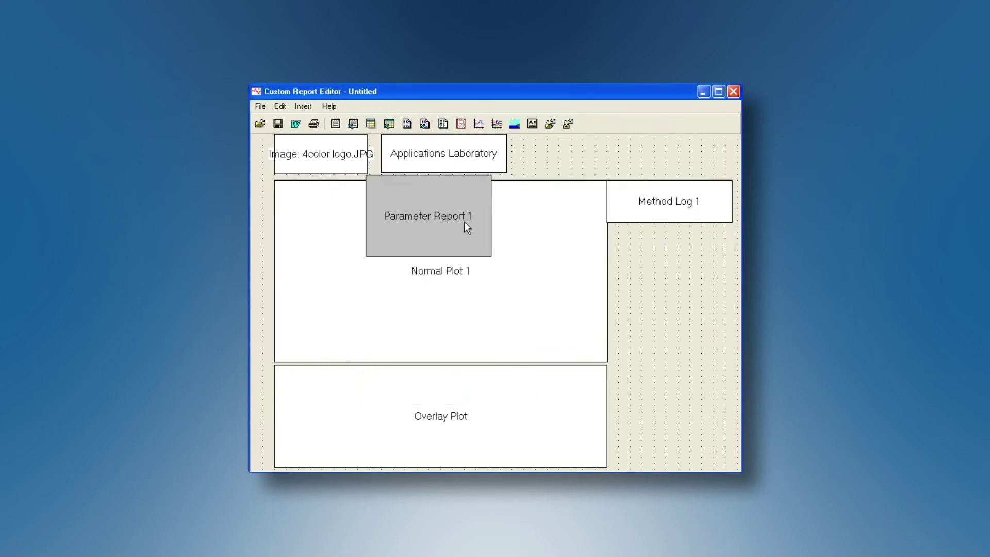
{"action": "left_click_drag", "start_coordinate": [464, 223], "coordinate": [696, 259]}
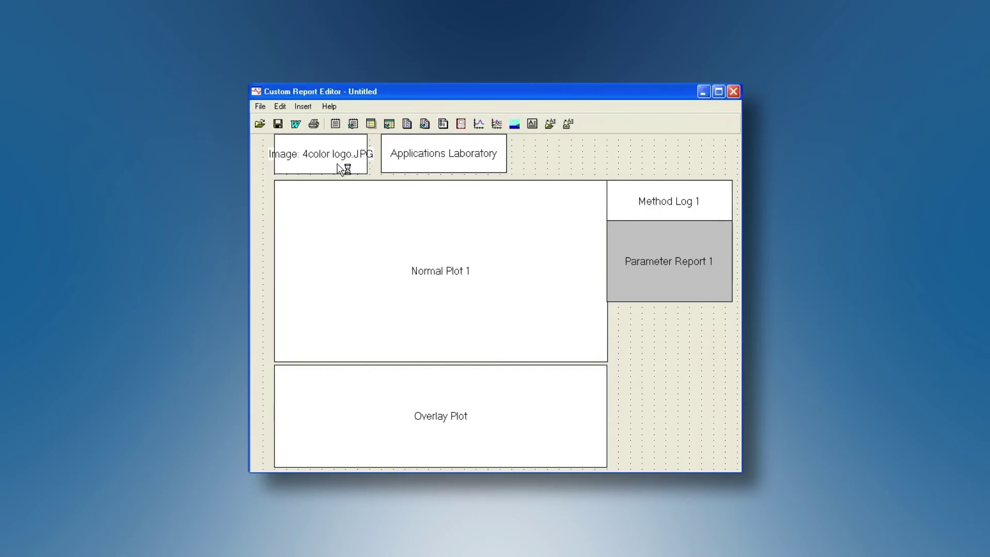
Save the report layout as the template Custom report.uat
{"action": "left_click", "coordinate": [260, 108]}
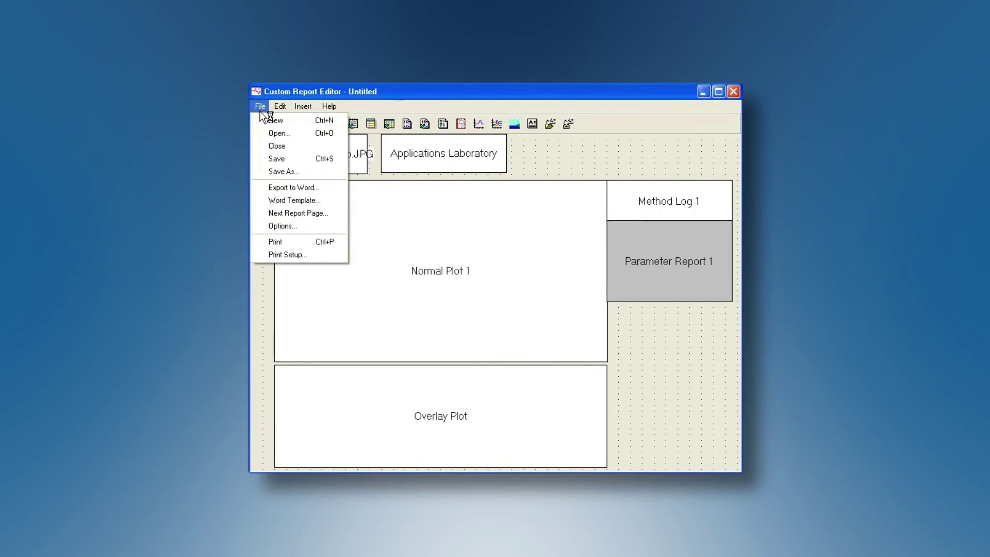
{"action": "left_click", "coordinate": [283, 158]}
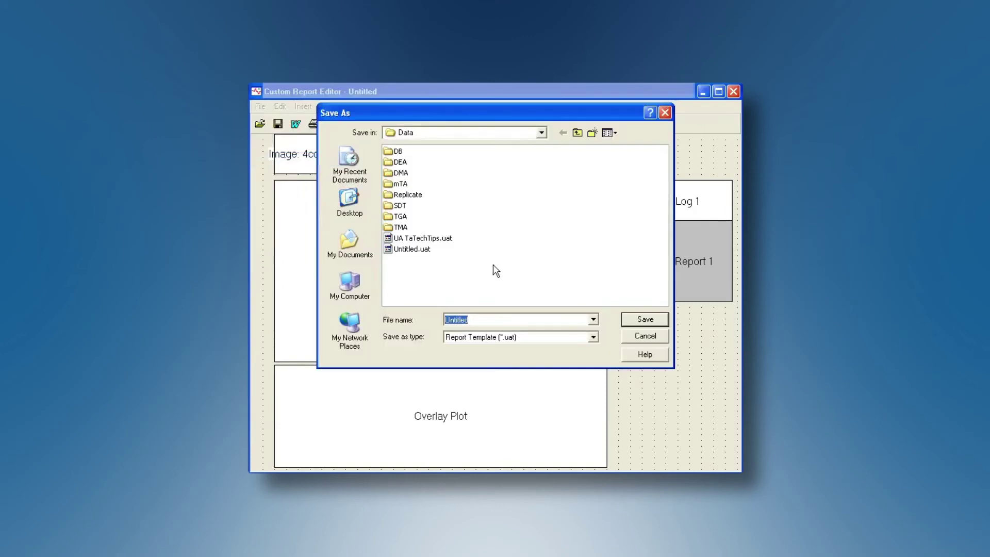
{"action": "type", "text": "Custom repor"}
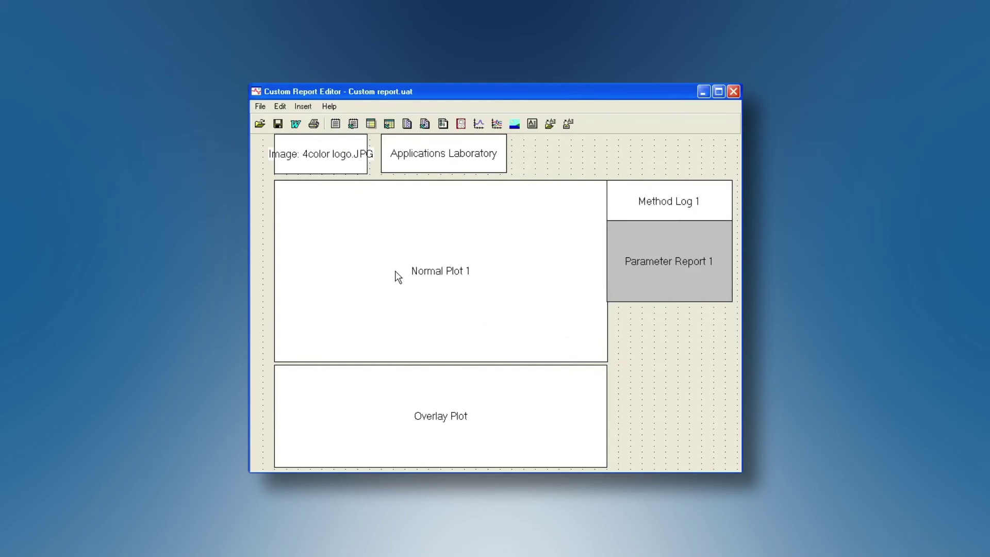
{"action": "left_click", "coordinate": [296, 126]}
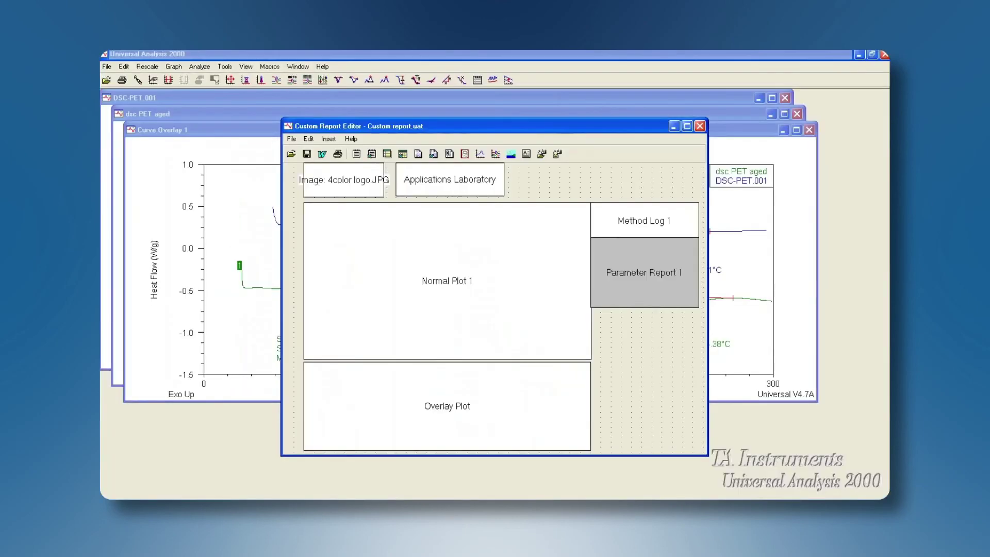
Close the Custom Report Editor, returning to Curve Overlay 1, and dismiss the Macros menu
{"action": "left_click", "coordinate": [700, 126]}
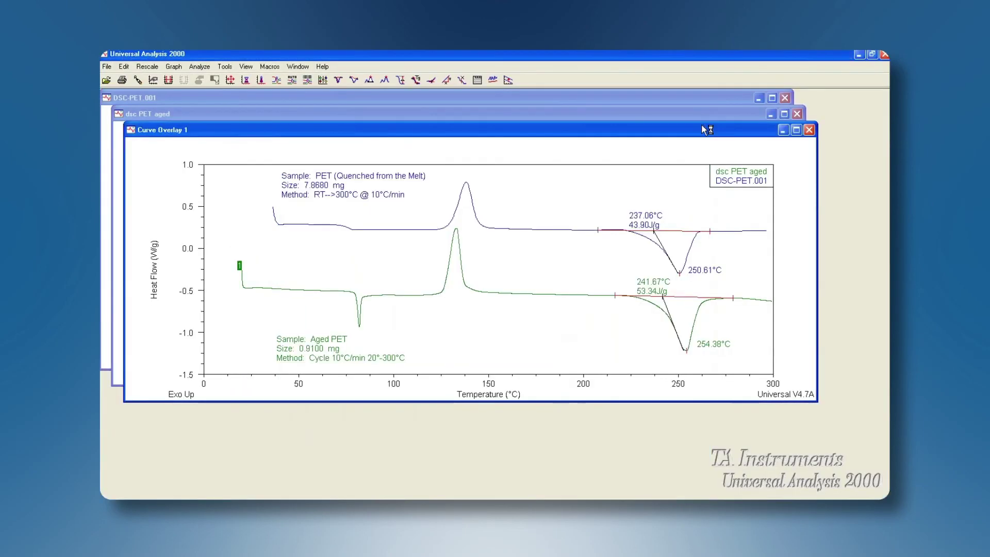
{"action": "left_click", "coordinate": [275, 68]}
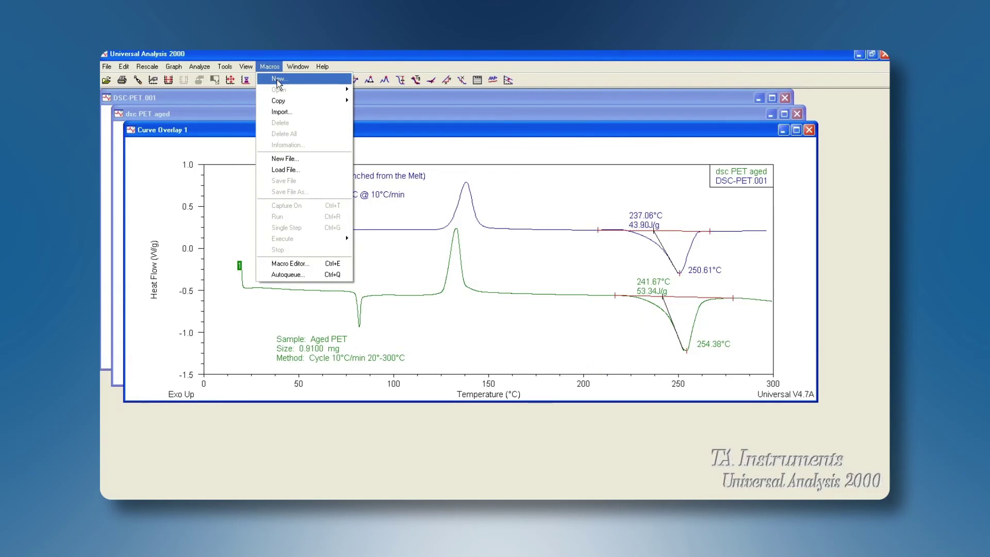
{"action": "left_click", "coordinate": [422, 263]}
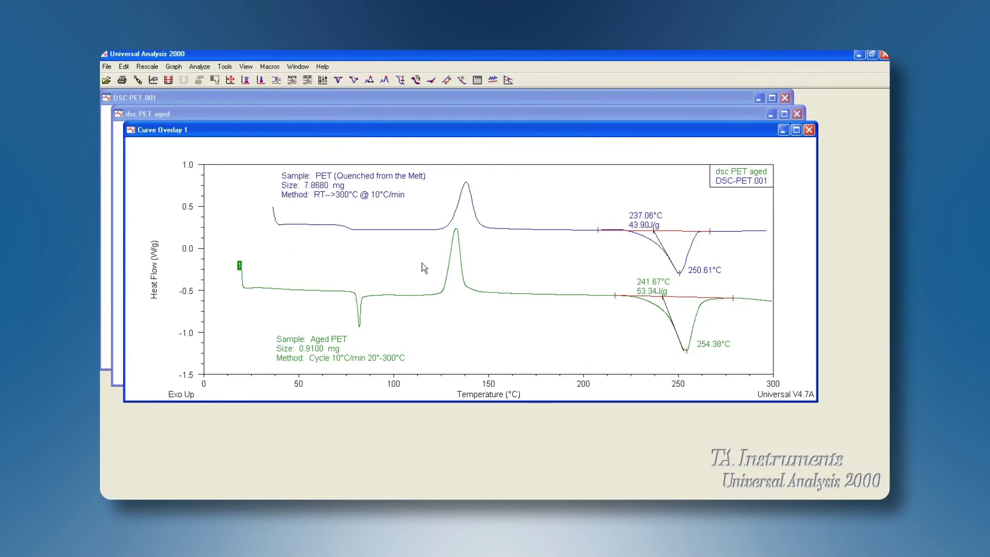